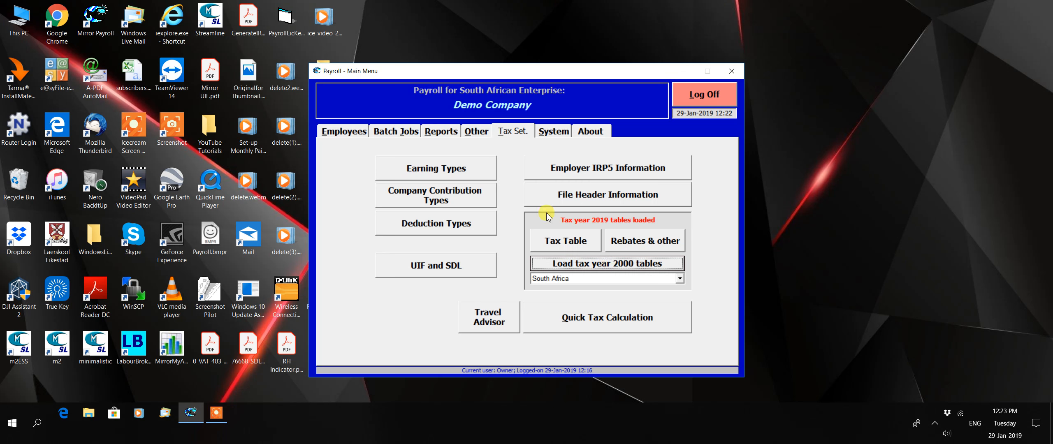
Generate the payroll transactions dated 31-Jan-2019 for all employees with a scheduled transaction.
{"action": "left_click", "coordinate": [401, 132]}
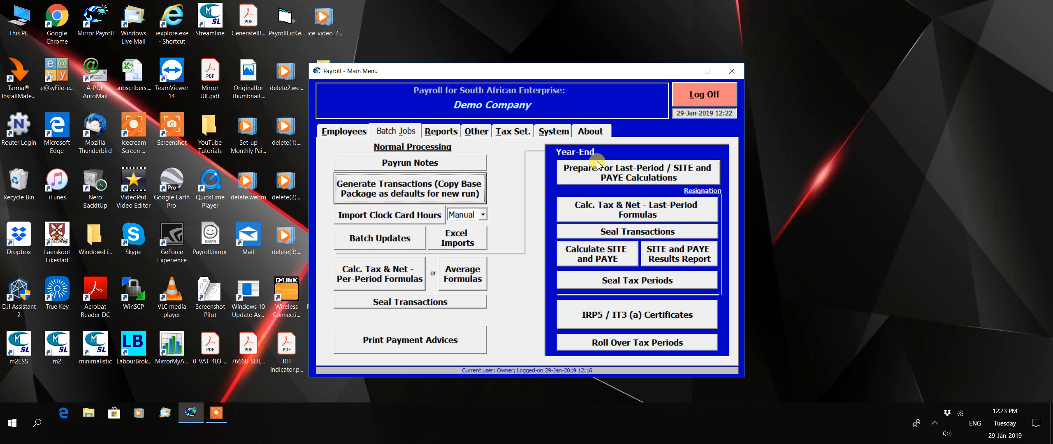
{"action": "left_click", "coordinate": [397, 190]}
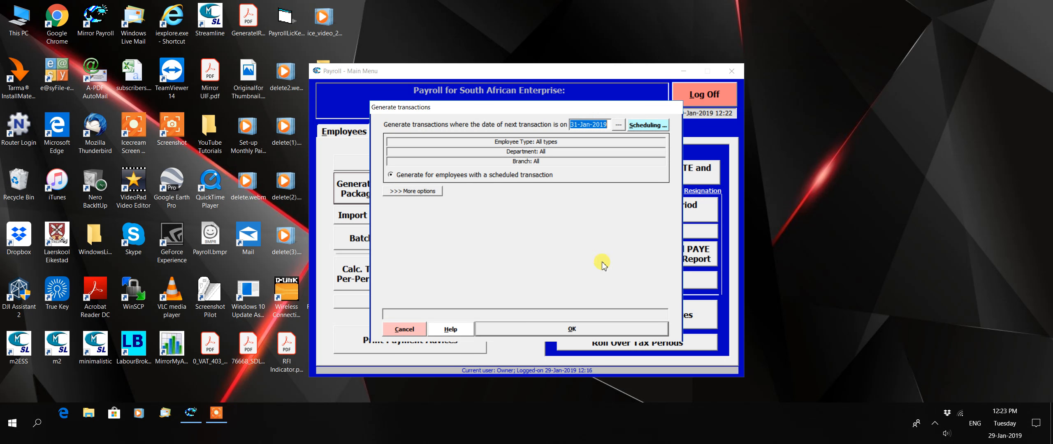
{"action": "left_click", "coordinate": [602, 329]}
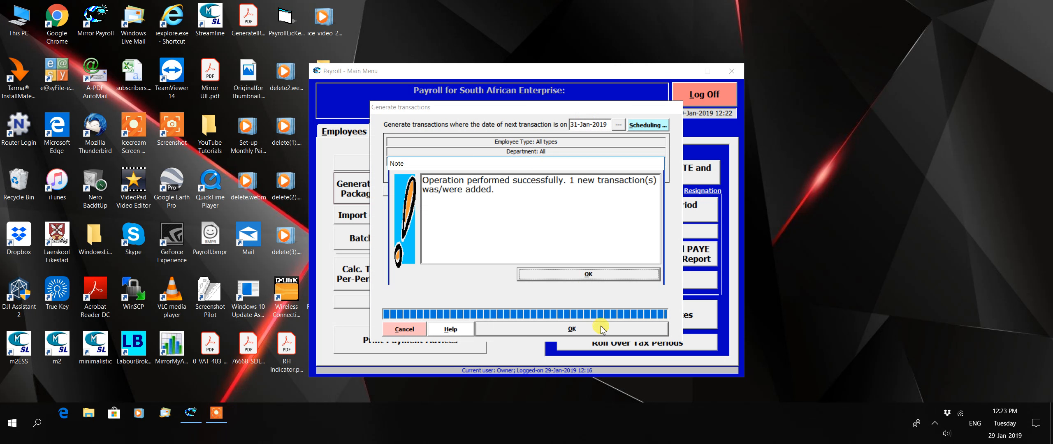
{"action": "left_click", "coordinate": [581, 275]}
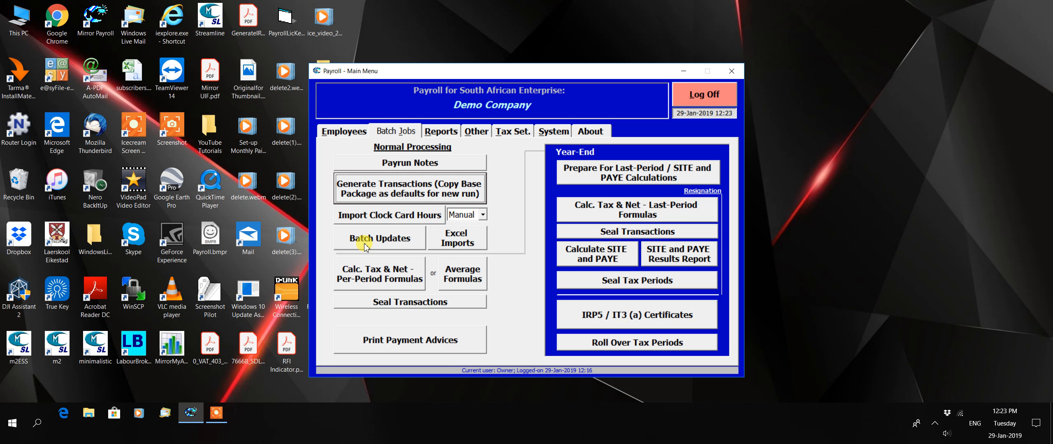
Calculate tax and net pay with the per-period formulas for transactions dated 31-Jan-2019.
{"action": "left_click", "coordinate": [389, 275]}
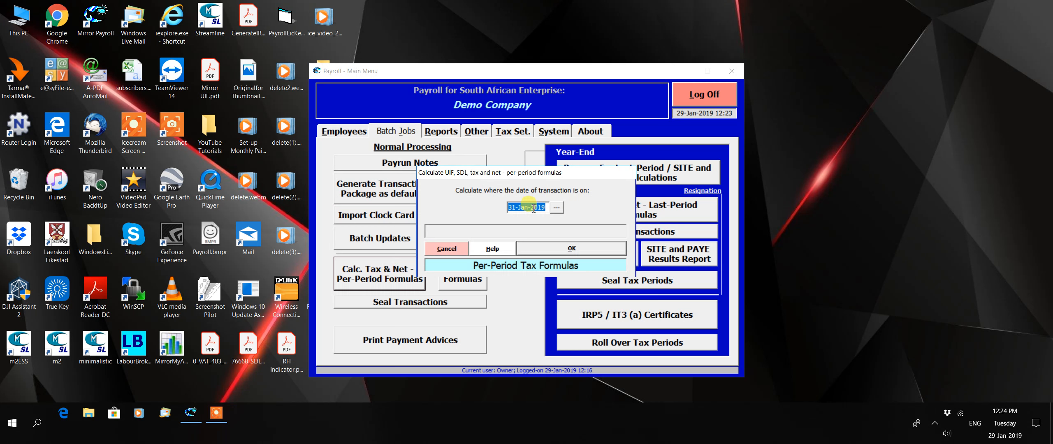
{"action": "left_click", "coordinate": [563, 248]}
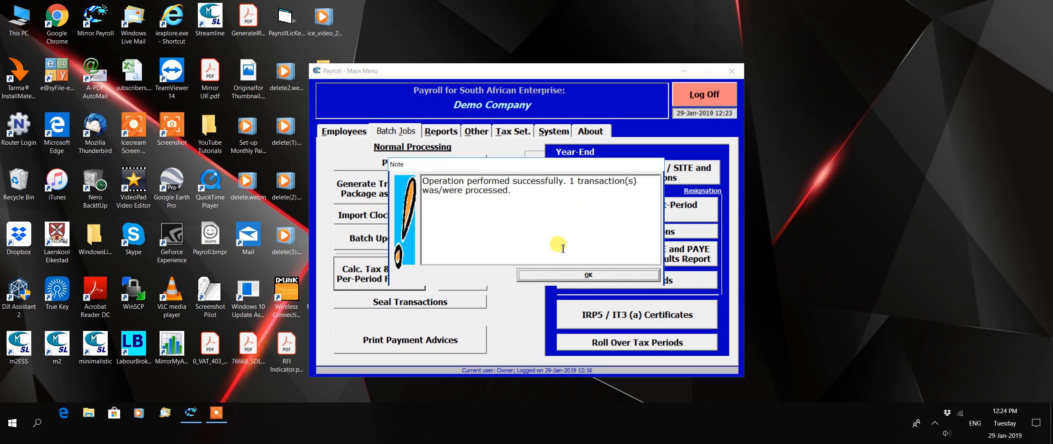
{"action": "left_click", "coordinate": [583, 275]}
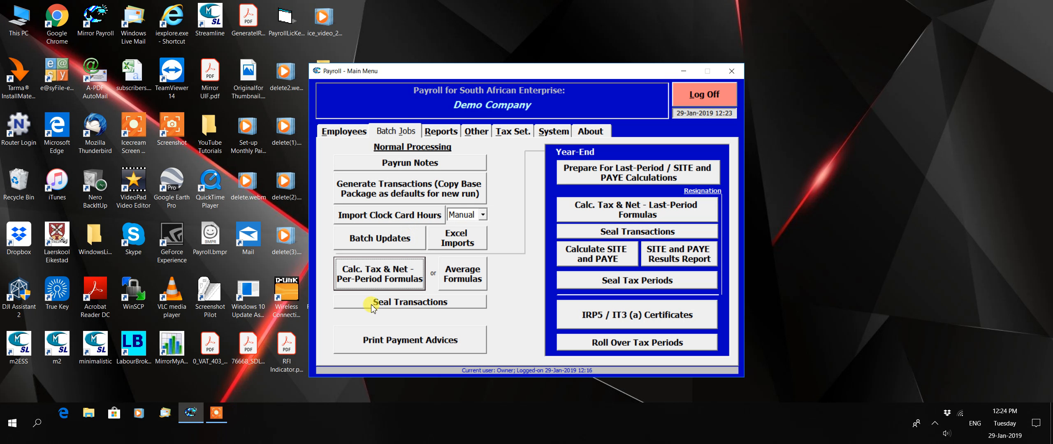
Seal the payroll transactions dated 31-Jan-2019.
{"action": "left_click", "coordinate": [439, 303]}
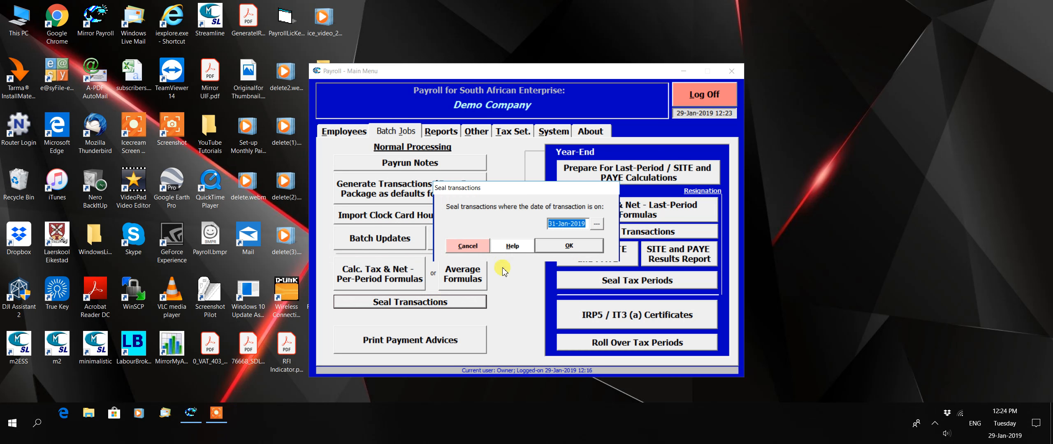
{"action": "left_click", "coordinate": [576, 249]}
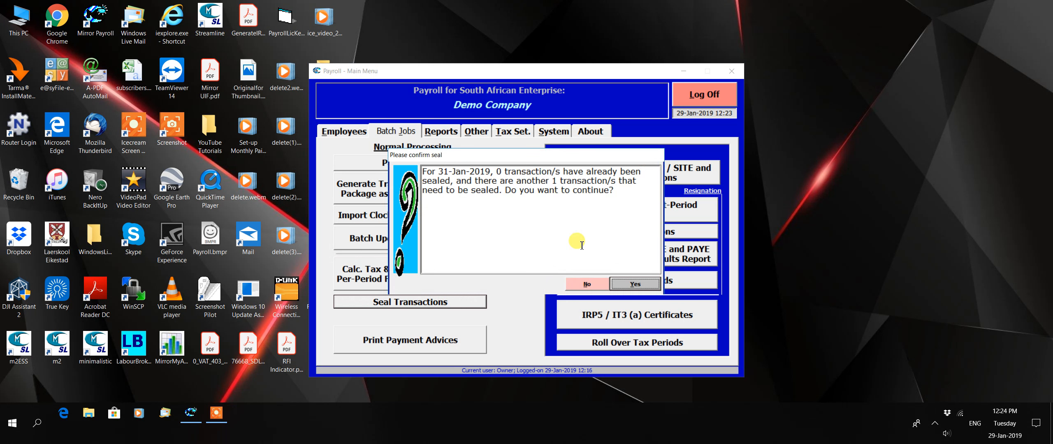
{"action": "left_click", "coordinate": [636, 284]}
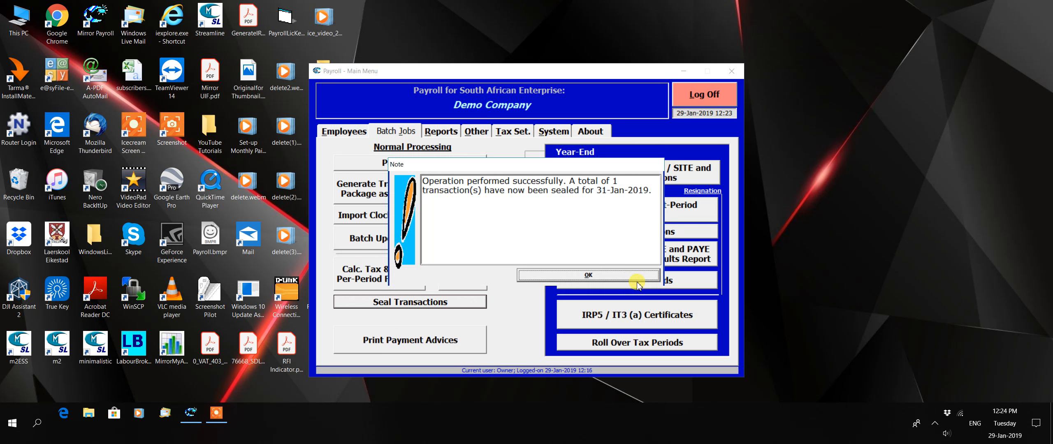
{"action": "left_click", "coordinate": [588, 275]}
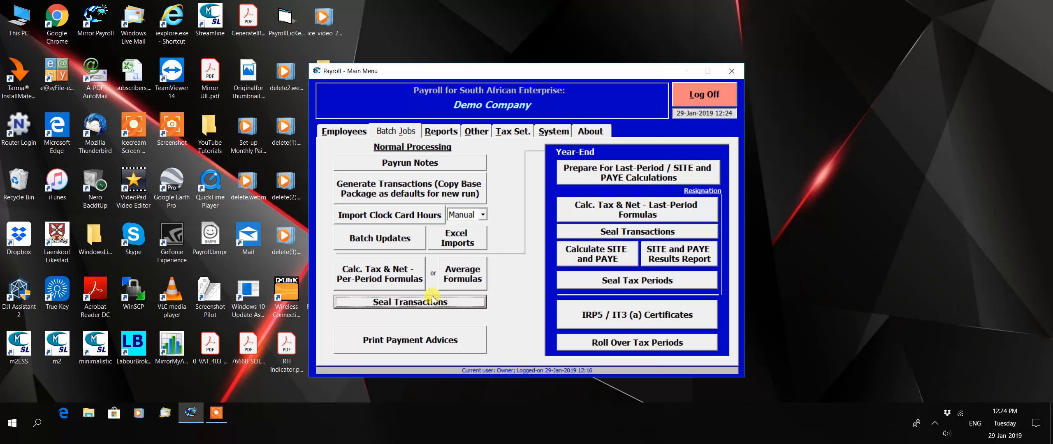
View the net payment report for 31-Jan-2019 in Excel format with banking information, and close it without saving.
{"action": "left_click", "coordinate": [443, 137]}
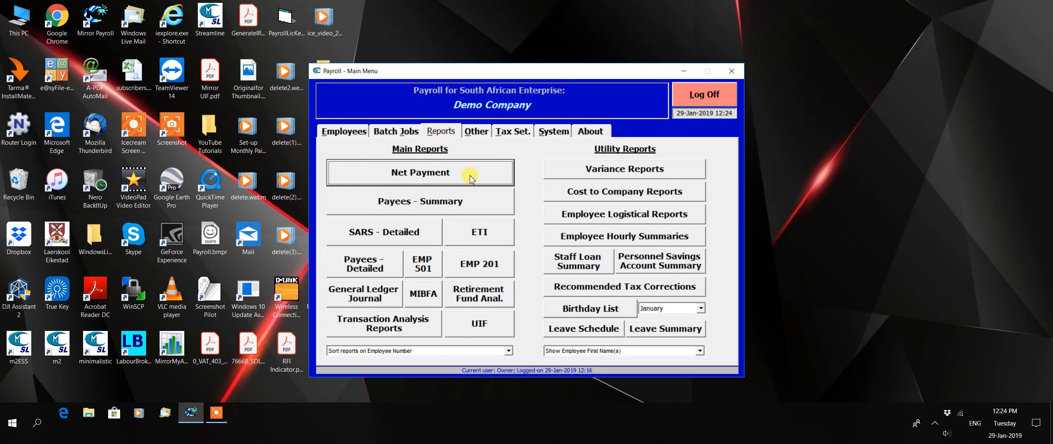
{"action": "left_click", "coordinate": [419, 177]}
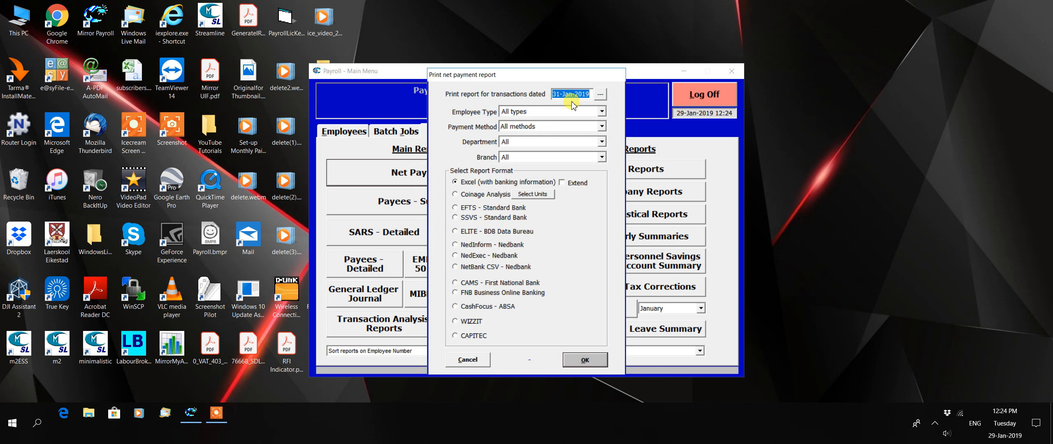
{"action": "left_click", "coordinate": [594, 361]}
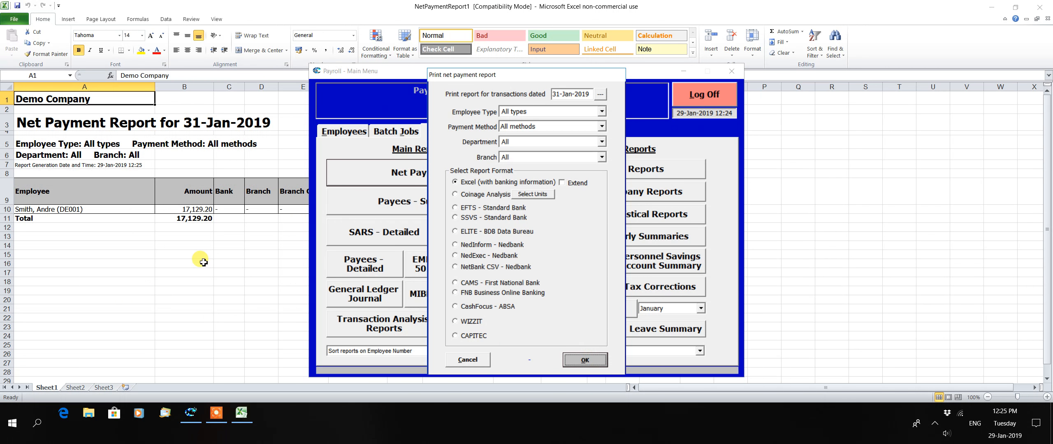
{"action": "left_click", "coordinate": [203, 263]}
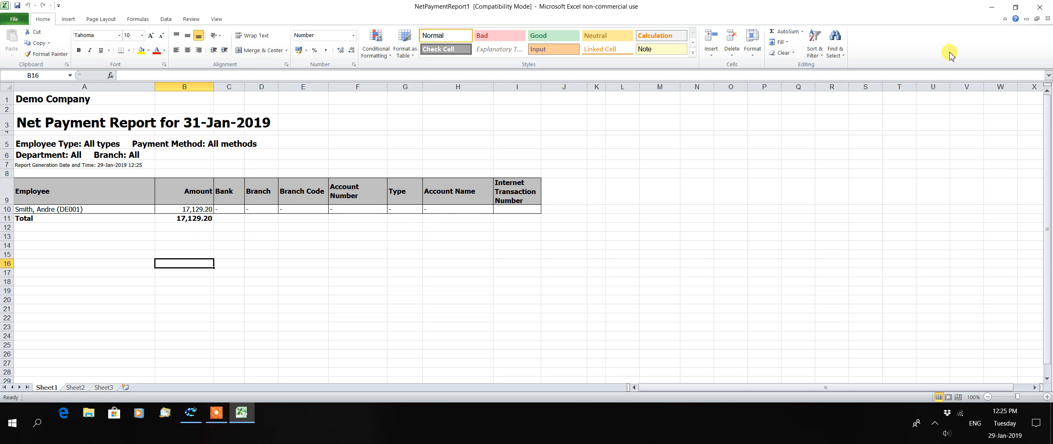
{"action": "left_click", "coordinate": [1044, 6]}
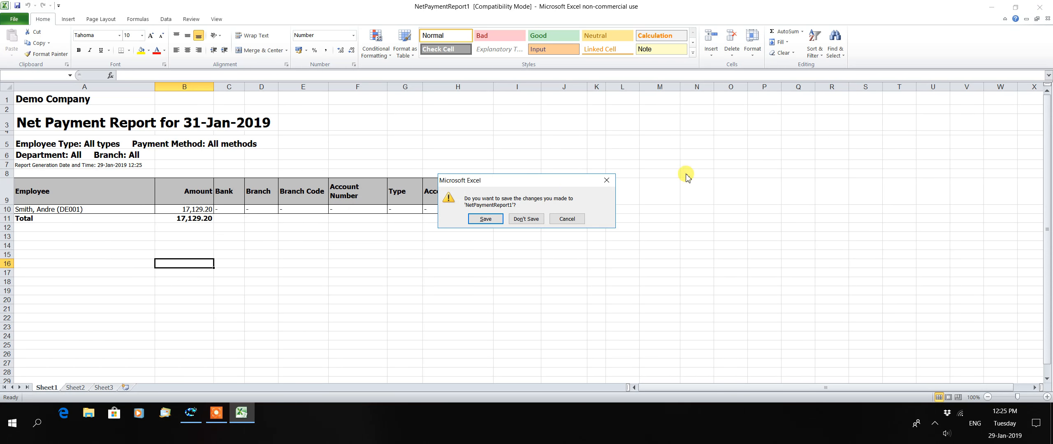
{"action": "left_click", "coordinate": [543, 218]}
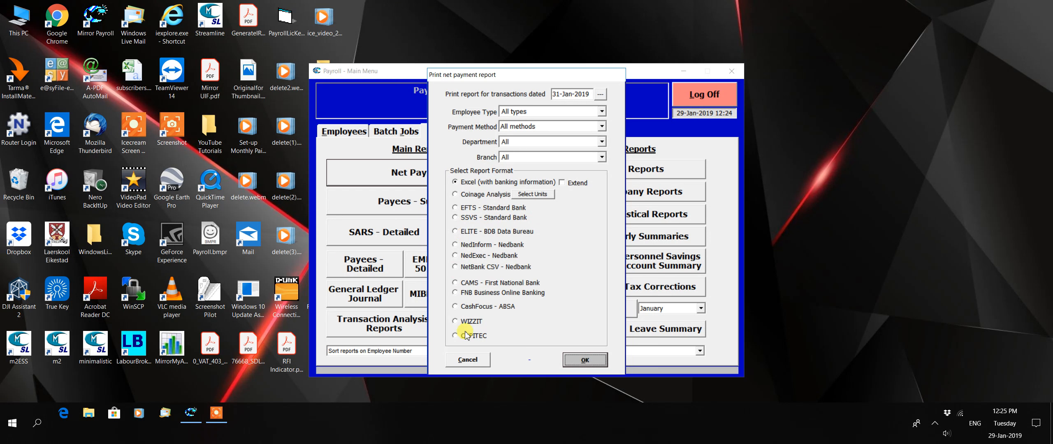
{"action": "left_click", "coordinate": [468, 359]}
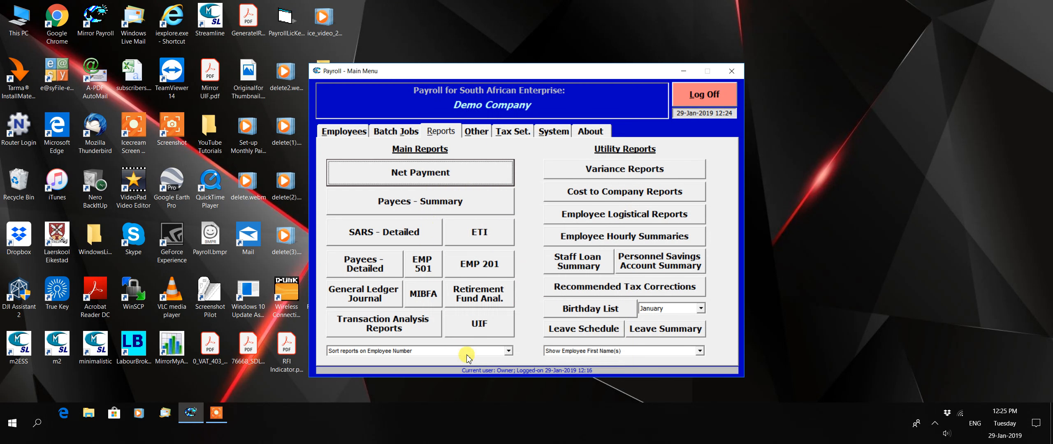
View the payee summary report for 01-Jan-2019 to 31-Jan-2019 in Excel format, and close it without saving.
{"action": "left_click", "coordinate": [385, 203]}
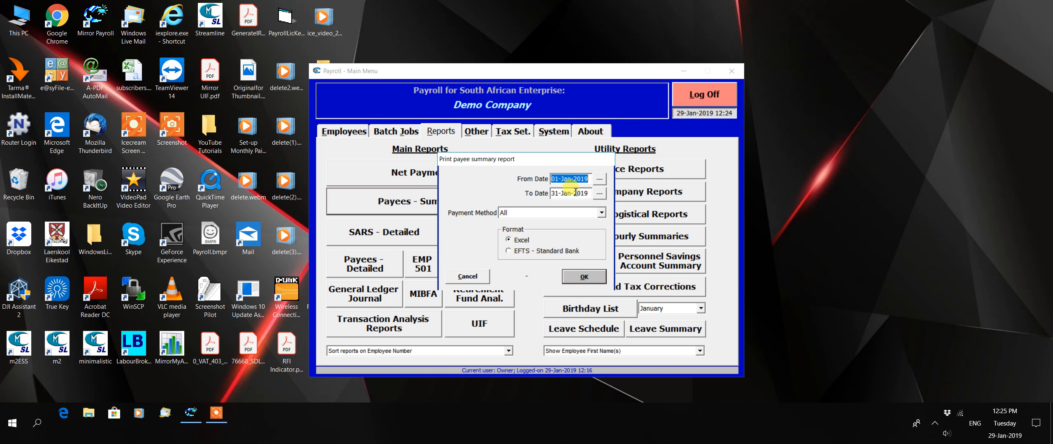
{"action": "left_click", "coordinate": [592, 275]}
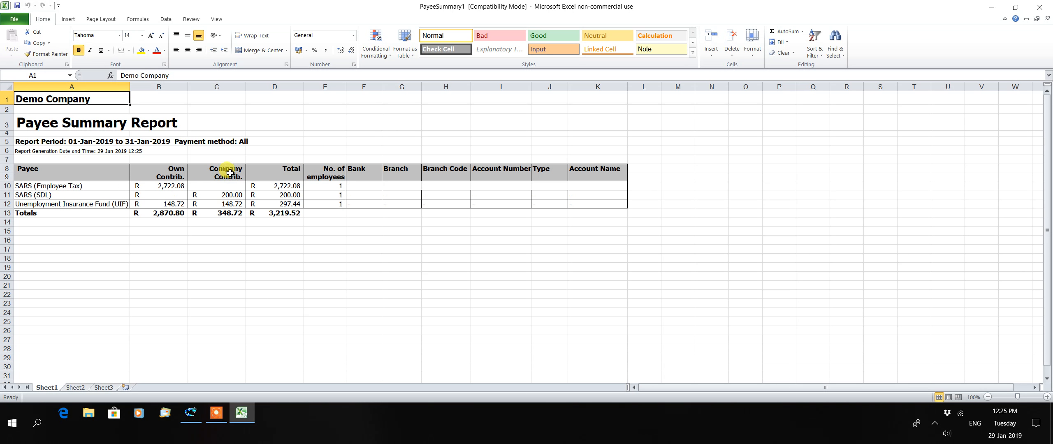
{"action": "left_click", "coordinate": [1041, 7]}
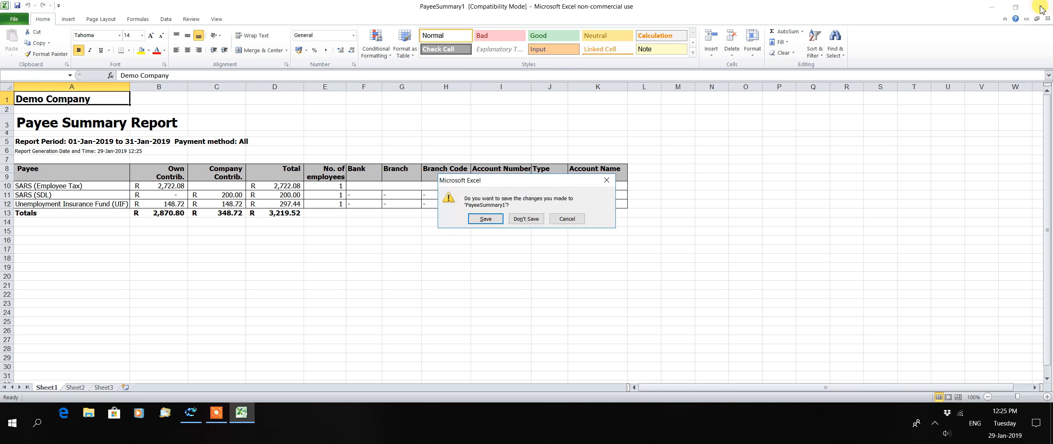
{"action": "left_click", "coordinate": [526, 220]}
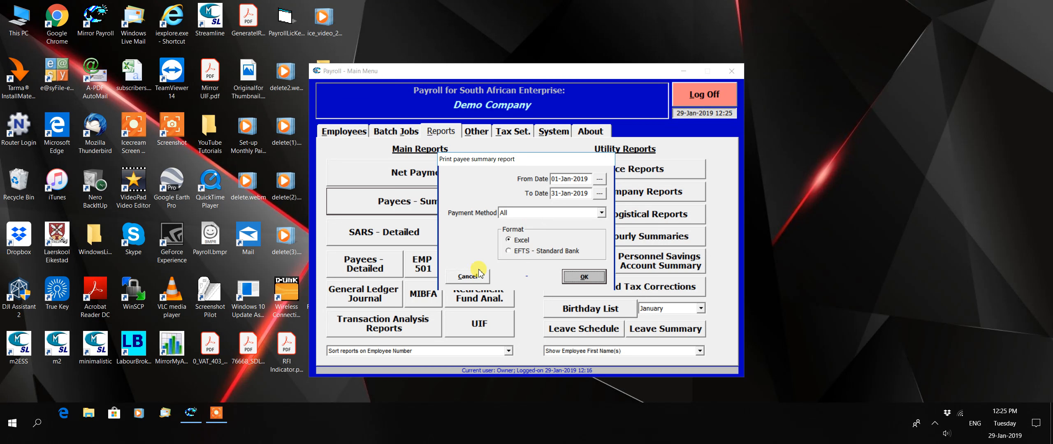
{"action": "left_click", "coordinate": [469, 275]}
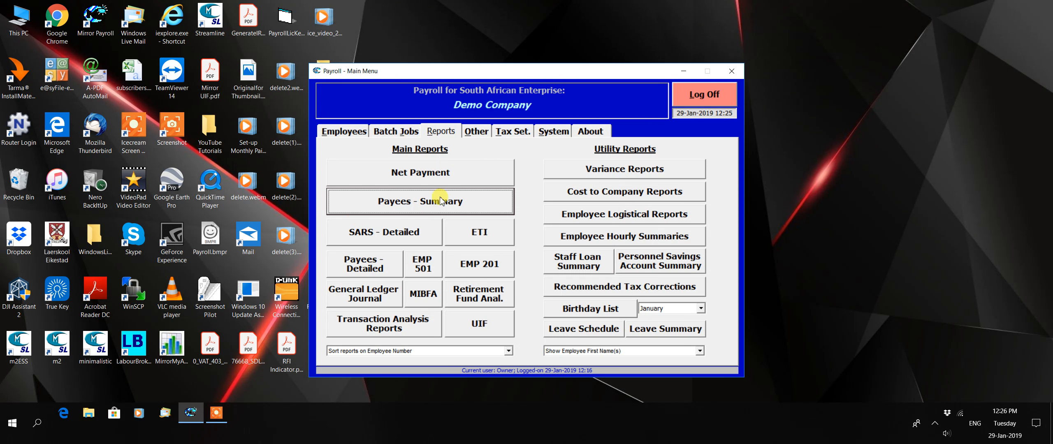
View the EMP 201 report for Jan-2019 in Excel, and close it without saving.
{"action": "left_click", "coordinate": [487, 267]}
{"action": "left_click", "coordinate": [549, 240]}
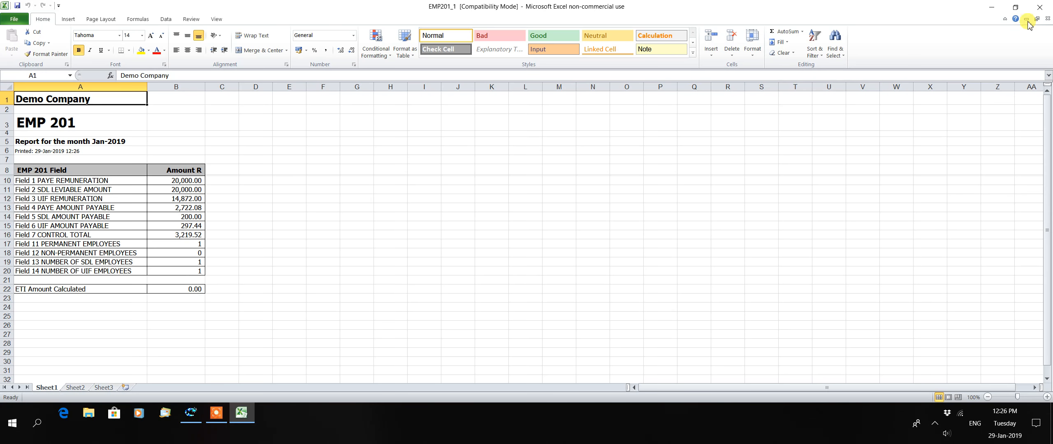
{"action": "left_click", "coordinate": [1046, 9]}
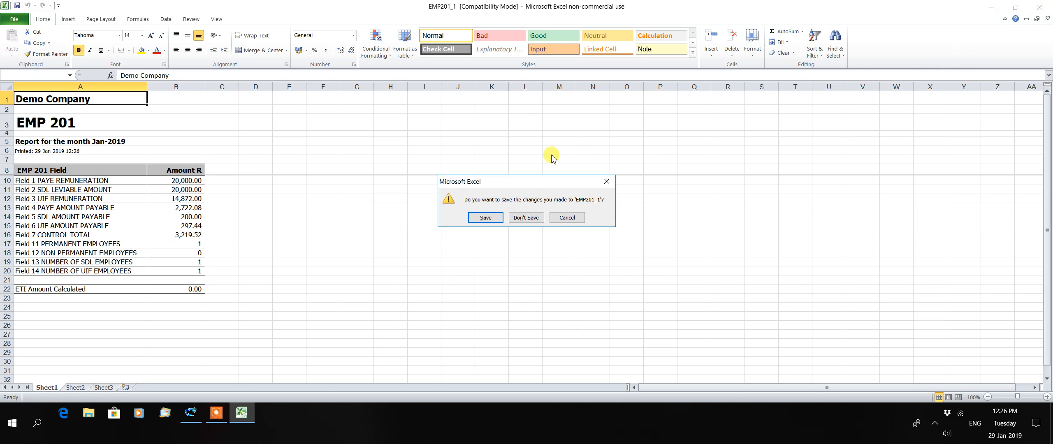
{"action": "left_click", "coordinate": [531, 218]}
{"action": "left_click", "coordinate": [481, 242]}
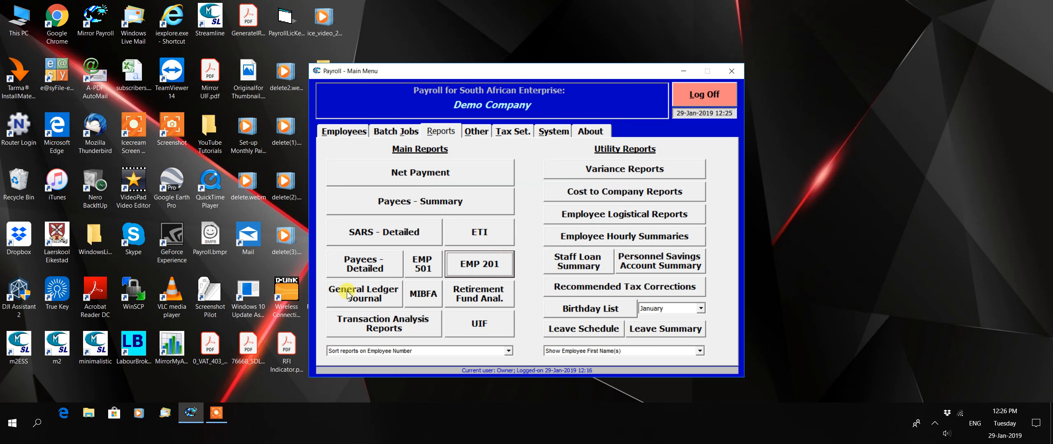
Apply the general ledger journal's default allocation to assign employees to Cost Centre 1.
{"action": "left_click", "coordinate": [391, 293]}
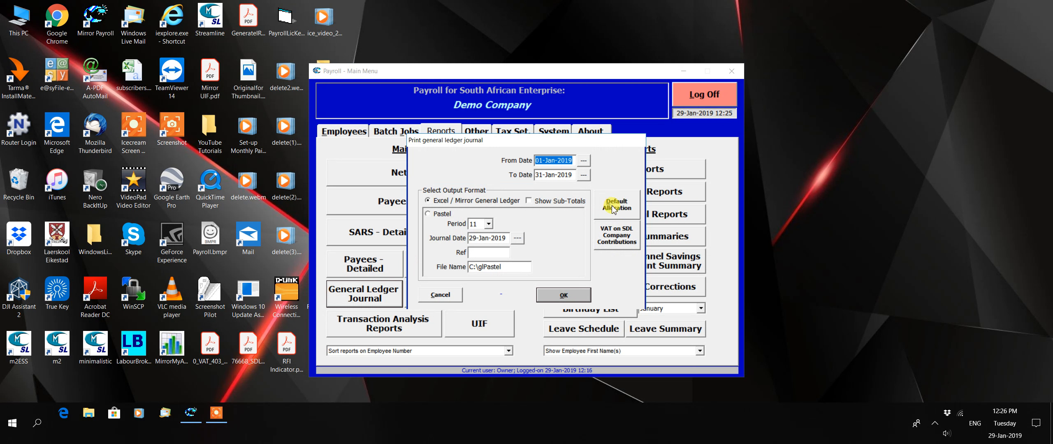
{"action": "left_click", "coordinate": [615, 209]}
{"action": "left_click", "coordinate": [635, 284]}
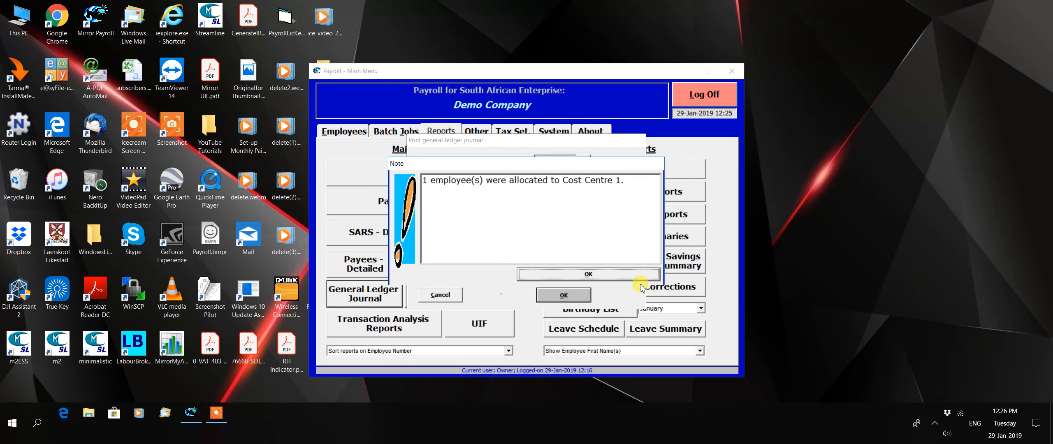
{"action": "left_click", "coordinate": [622, 274]}
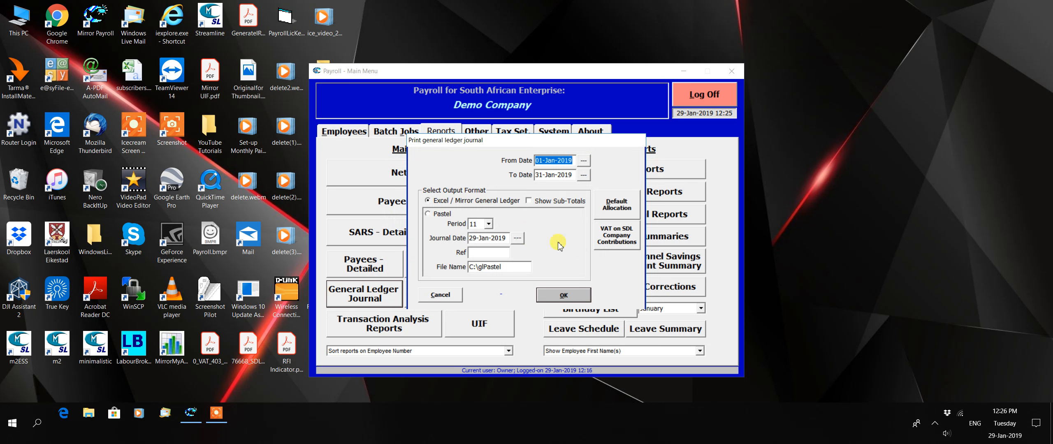
View the general ledger journal for 01-Jan-2019 to 31-Jan-2019 in Excel format, and close it without saving.
{"action": "left_click", "coordinate": [571, 295]}
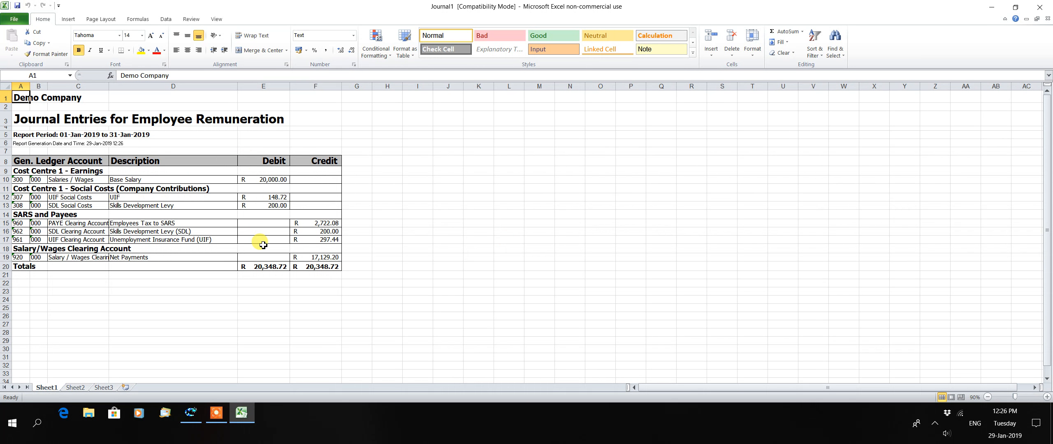
{"action": "left_click", "coordinate": [1038, 13]}
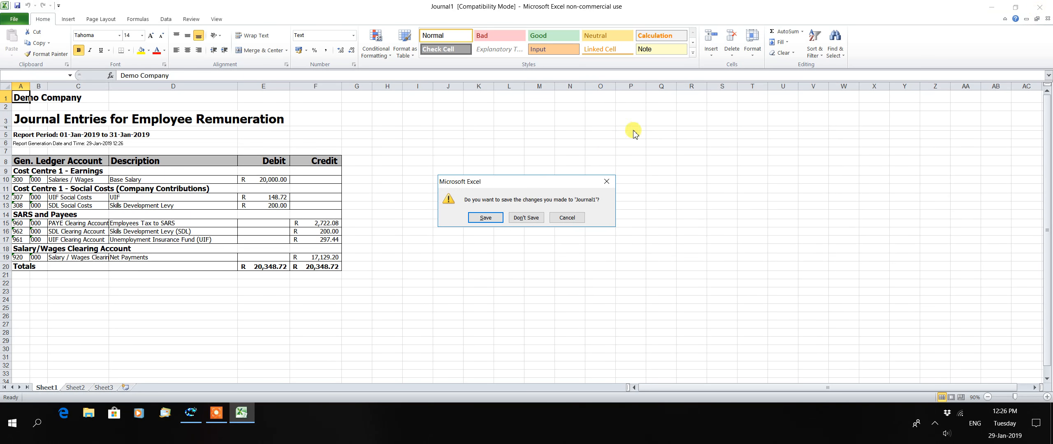
{"action": "left_click", "coordinate": [531, 221]}
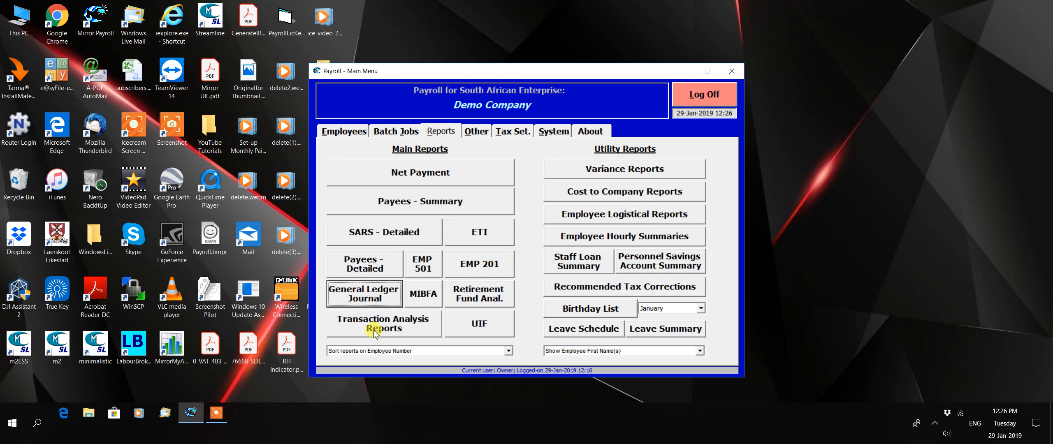
View the consolidated transaction analysis report for 01-Jan-2019 to 31-Jan-2019 in Excel, and close it without saving.
{"action": "left_click", "coordinate": [397, 330]}
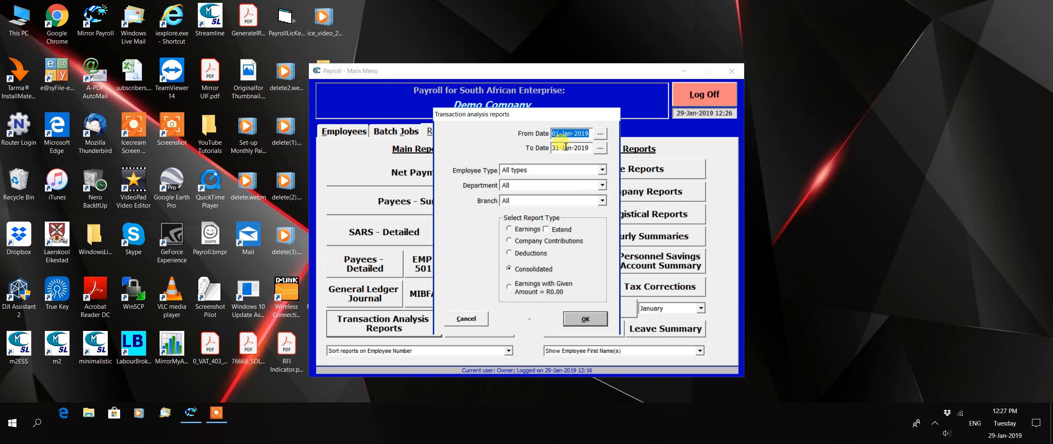
{"action": "left_click", "coordinate": [583, 321]}
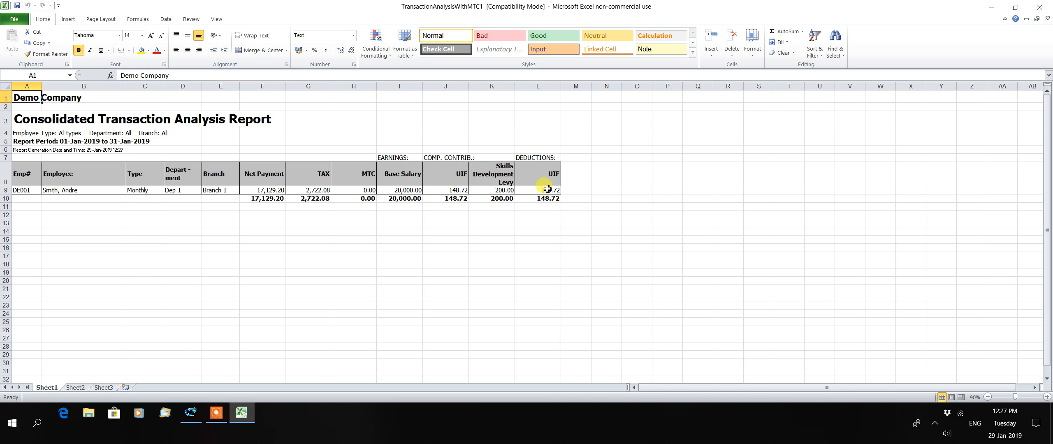
{"action": "left_click", "coordinate": [1040, 7]}
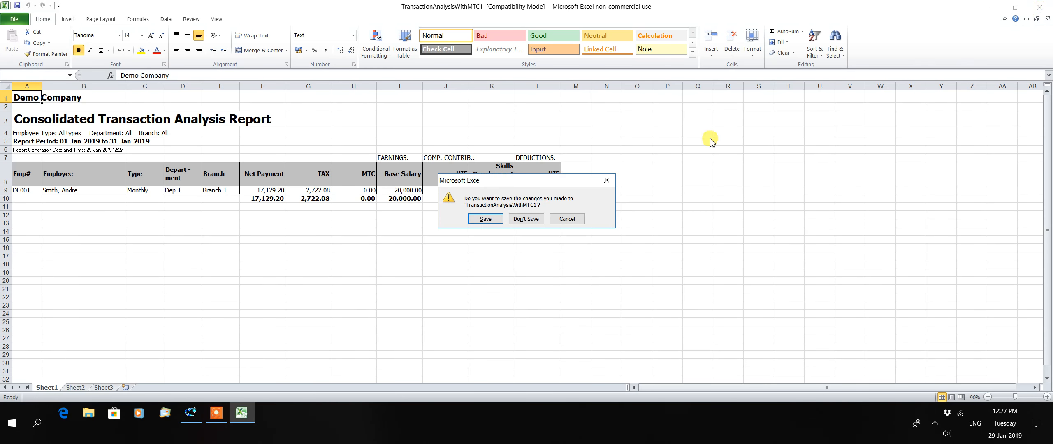
{"action": "left_click", "coordinate": [526, 219]}
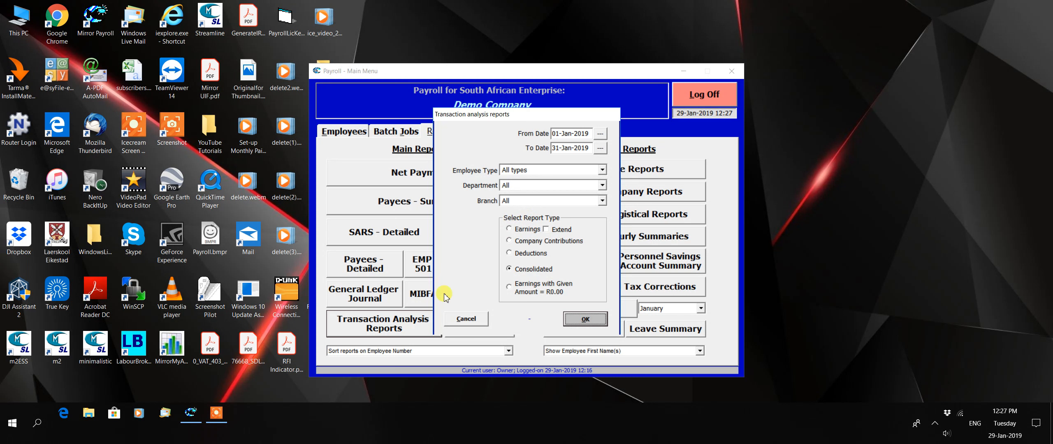
{"action": "left_click", "coordinate": [467, 318]}
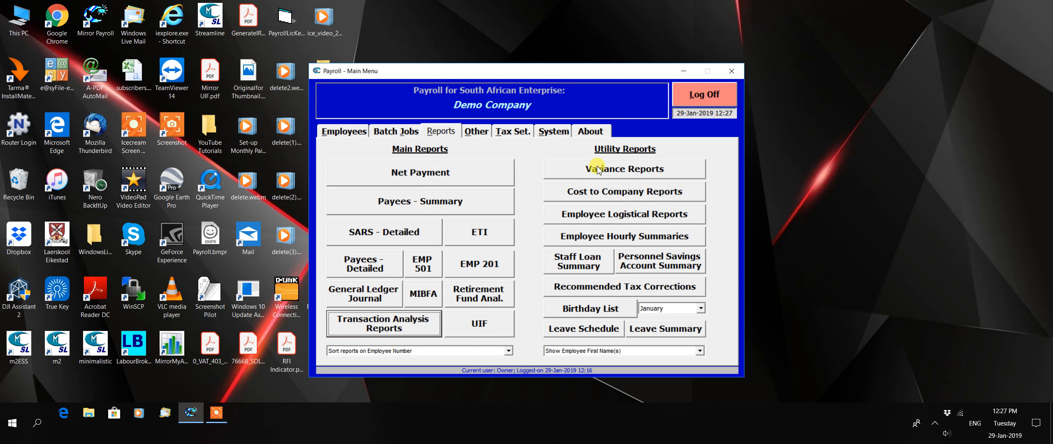
Look at the cost to company report's date and filter options, and leave without generating the report.
{"action": "left_click", "coordinate": [586, 194]}
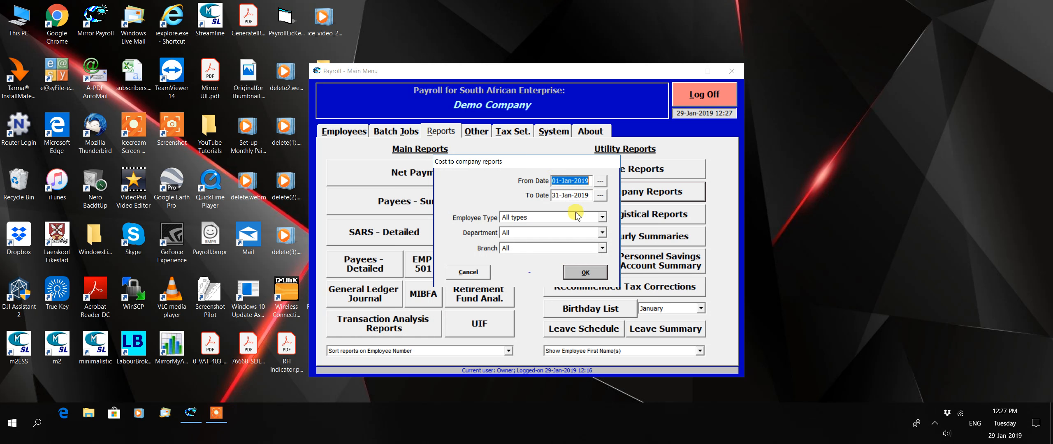
{"action": "left_click", "coordinate": [472, 273]}
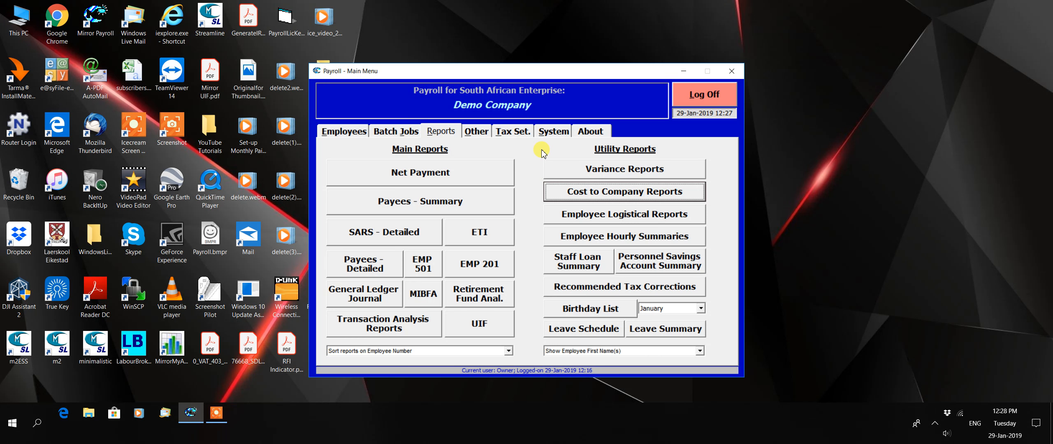
View the employee's 31-Jan-2019 payment advice in Excel from the tax period starting 01-Jan-2019, and close it without saving.
{"action": "left_click", "coordinate": [332, 136]}
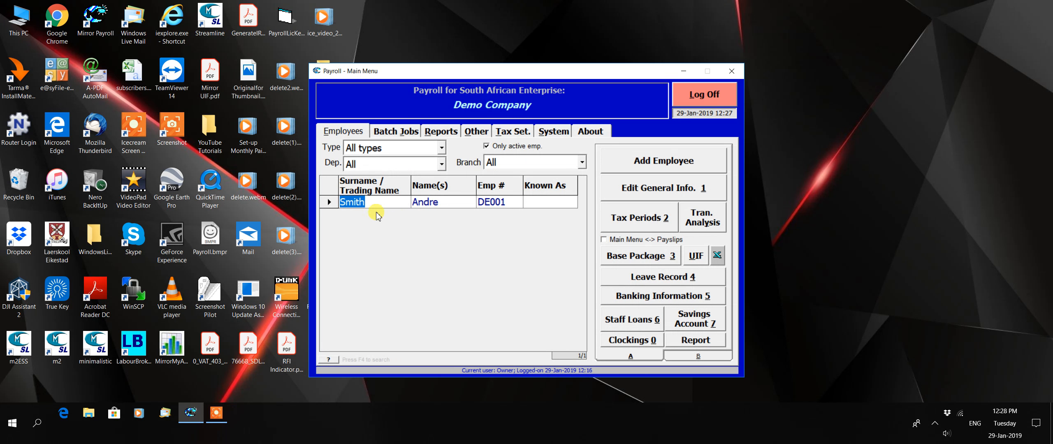
{"action": "left_click", "coordinate": [663, 221]}
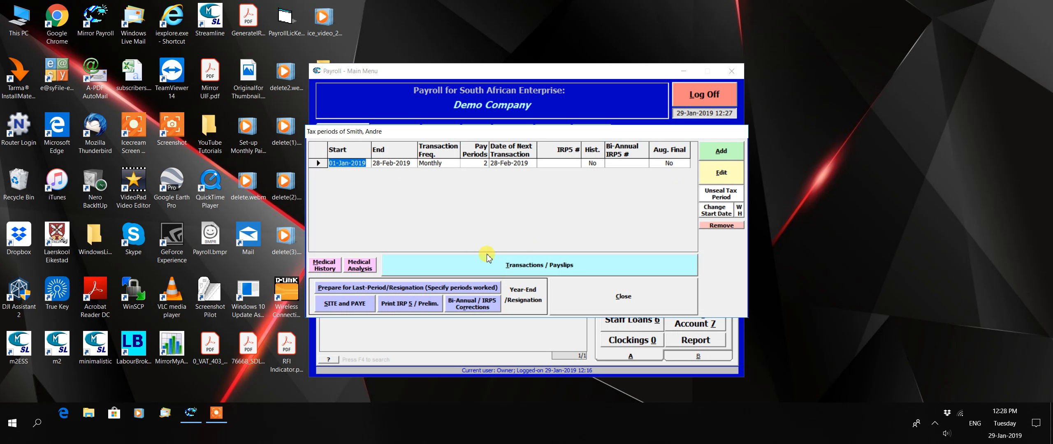
{"action": "left_click", "coordinate": [531, 266]}
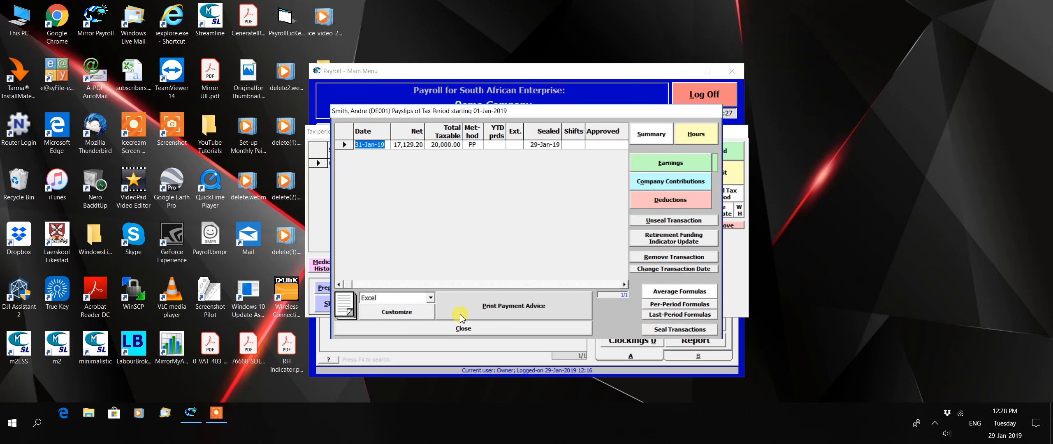
{"action": "left_click", "coordinate": [528, 309]}
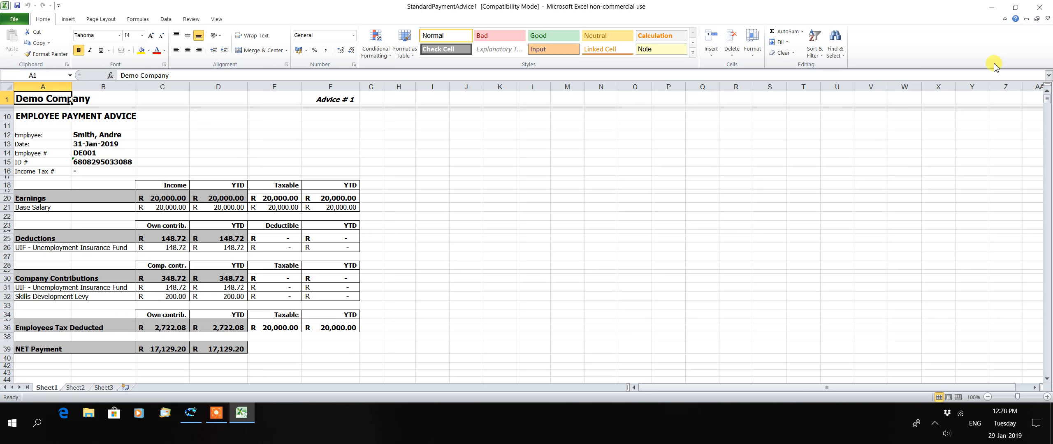
{"action": "left_click", "coordinate": [1043, 8]}
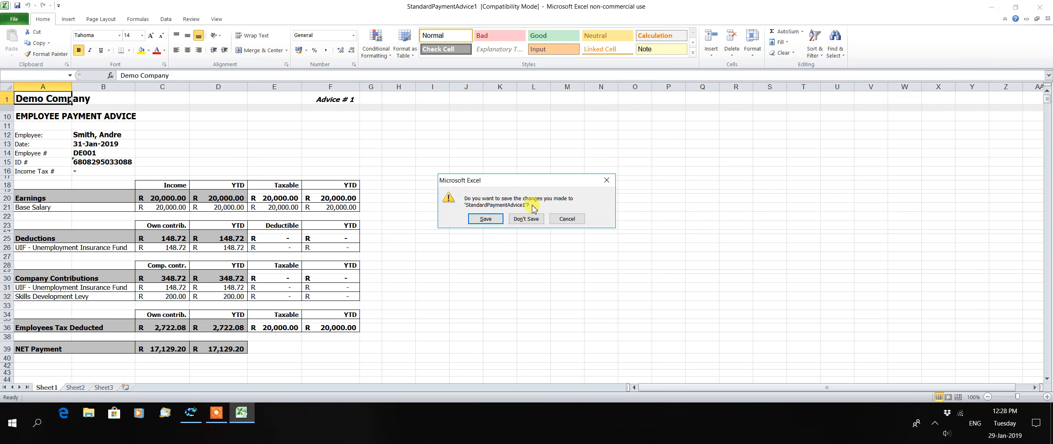
{"action": "left_click", "coordinate": [522, 222]}
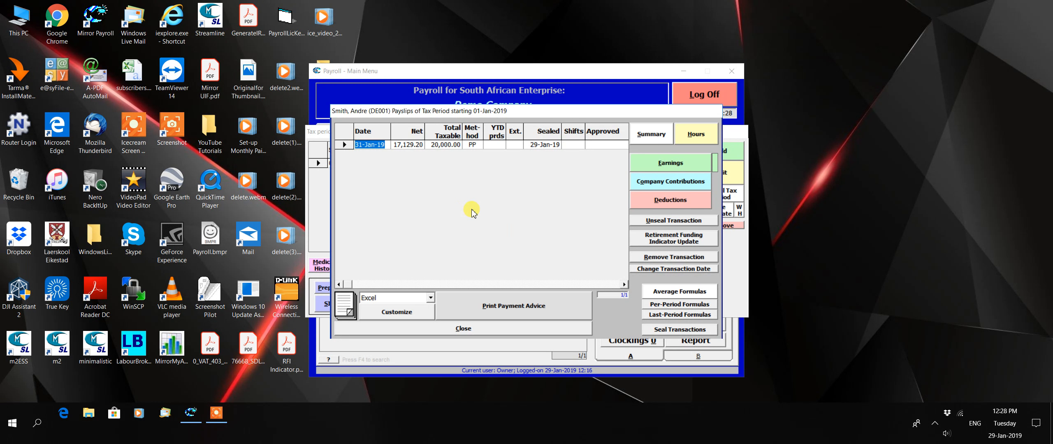
Examine the first two pages of payment advice customization options without changing them, and return to the employee list.
{"action": "left_click", "coordinate": [396, 314]}
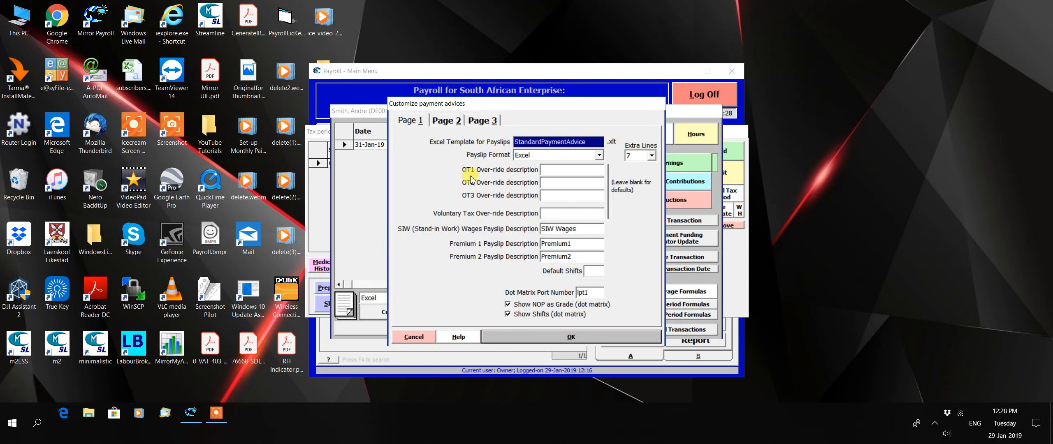
{"action": "left_click", "coordinate": [448, 122]}
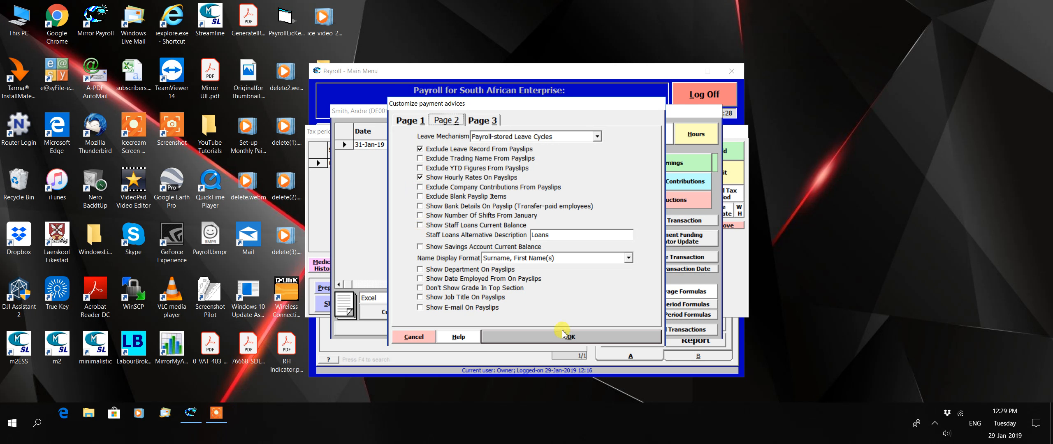
{"action": "left_click", "coordinate": [413, 337]}
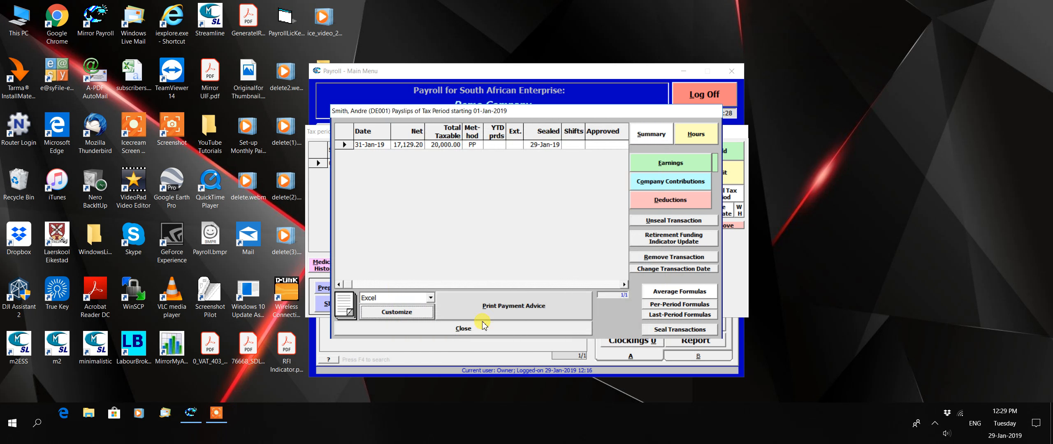
{"action": "left_click", "coordinate": [515, 329]}
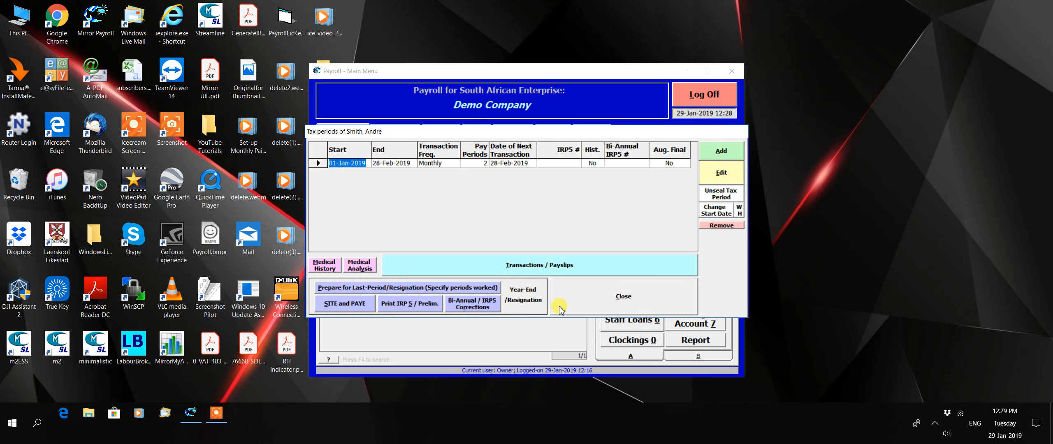
{"action": "left_click", "coordinate": [604, 297]}
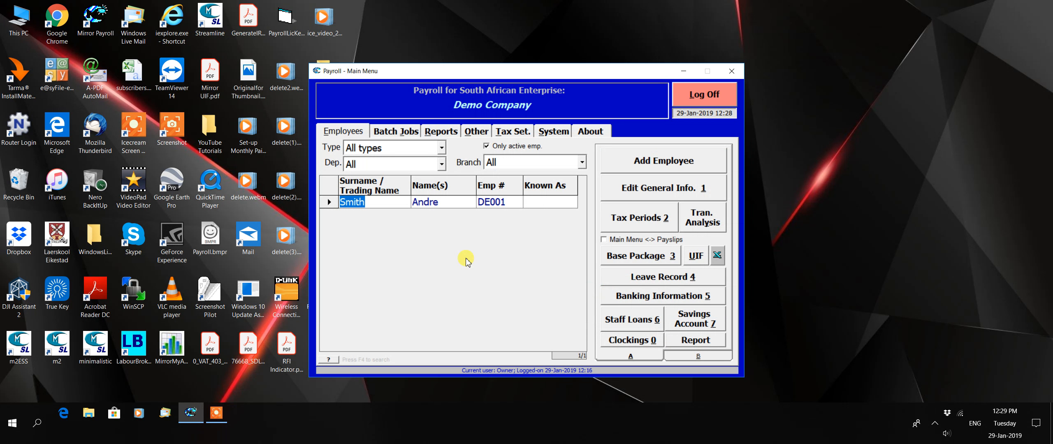